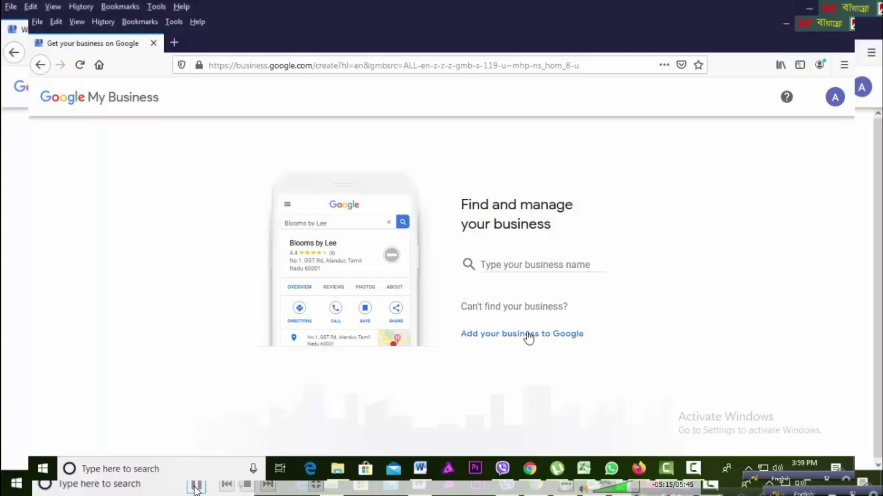
# Step: Start a new Google listing named 'Business Tomorrow' and submit the name
pyautogui.click(529, 334)
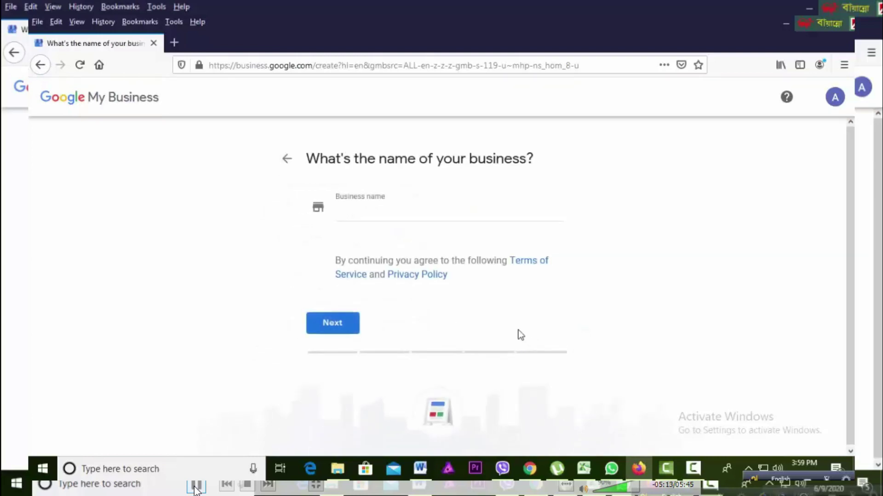
pyautogui.click(395, 219)
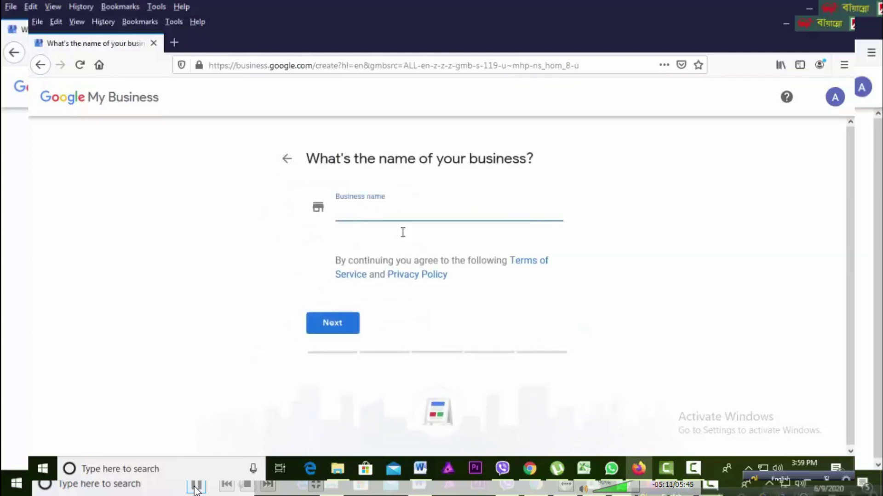
pyautogui.write('Bus')
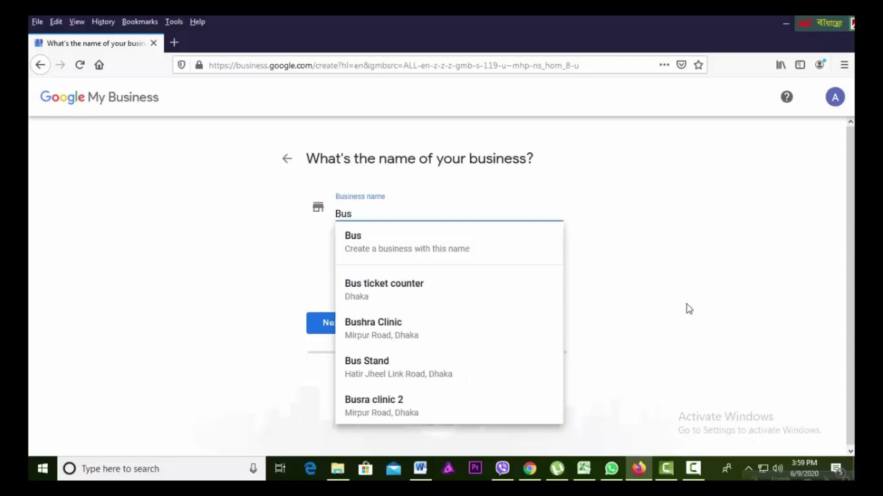
pyautogui.write('iness Tomorrow')
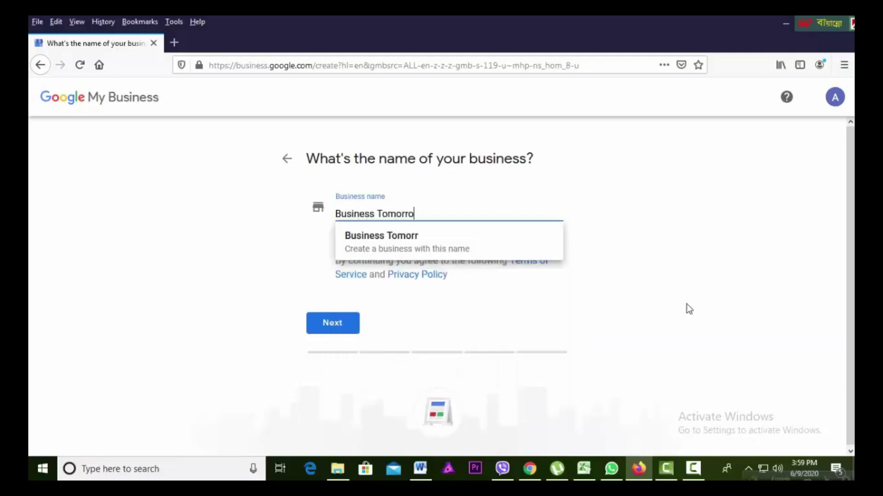
pyautogui.click(432, 250)
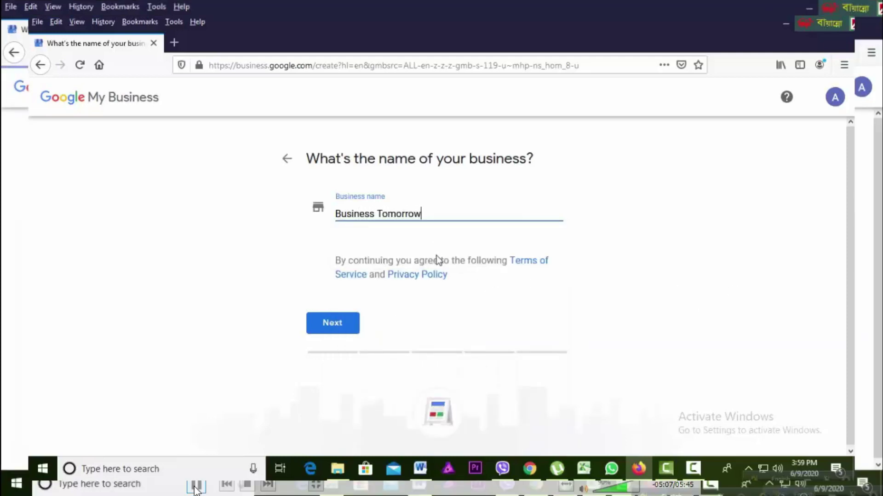
pyautogui.click(334, 325)
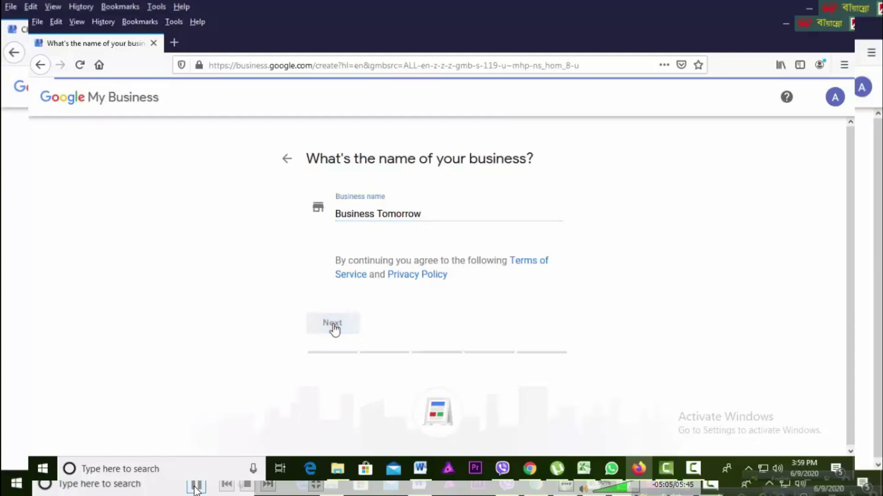
# Step: Search the category list with terms like 'Local marketing', 'seo', 'age' and 'store'
pyautogui.click(399, 267)
pyautogui.write('Local ')
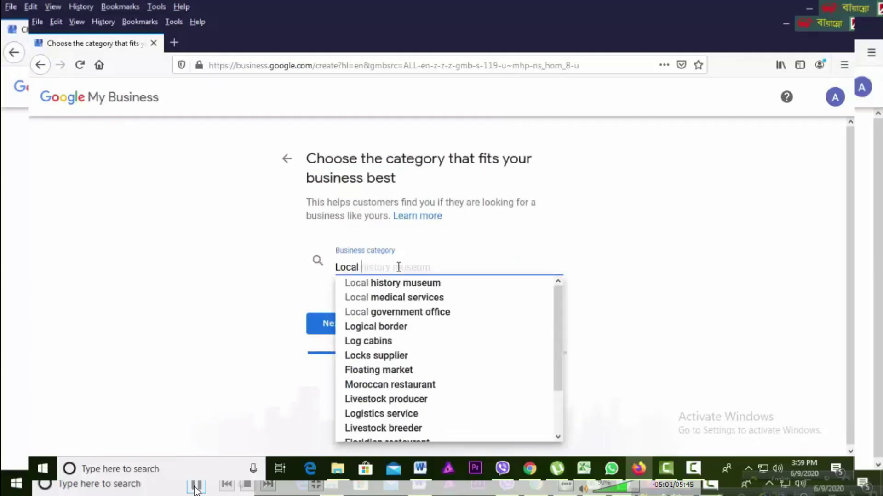
pyautogui.write('marketing')
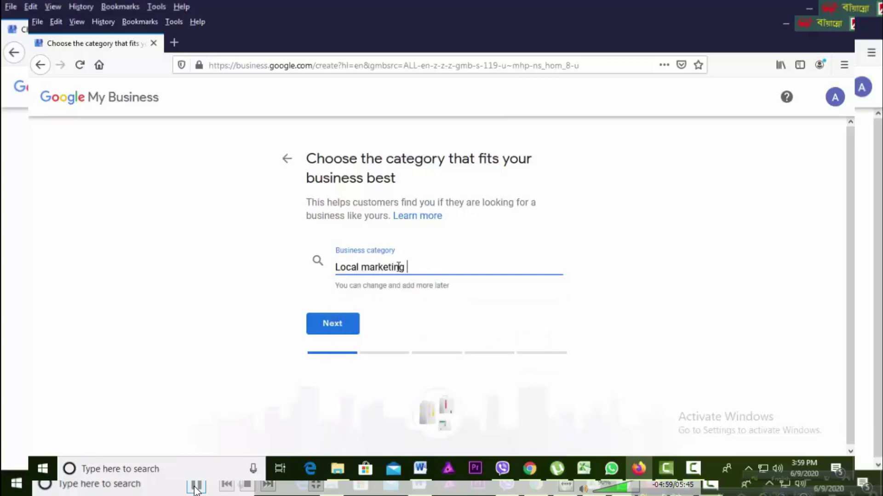
pyautogui.hotkey('ctrl', 'a')
pyautogui.press('BackSpace')
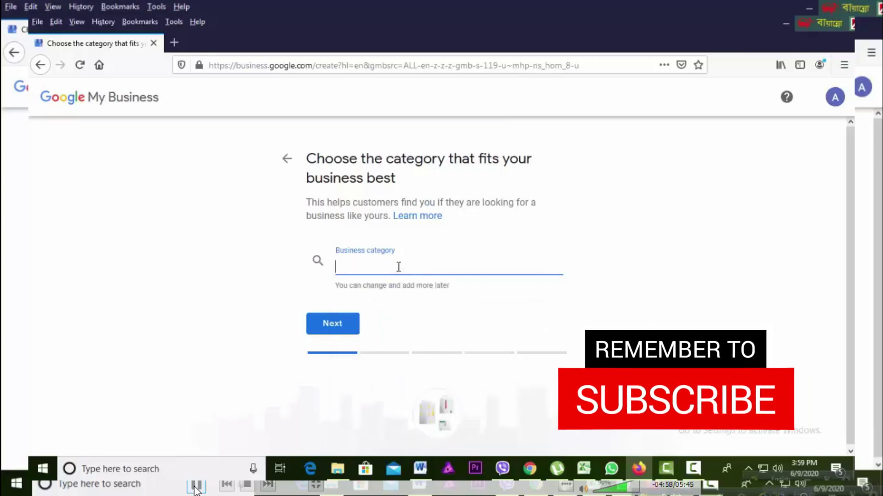
pyautogui.write('seo')
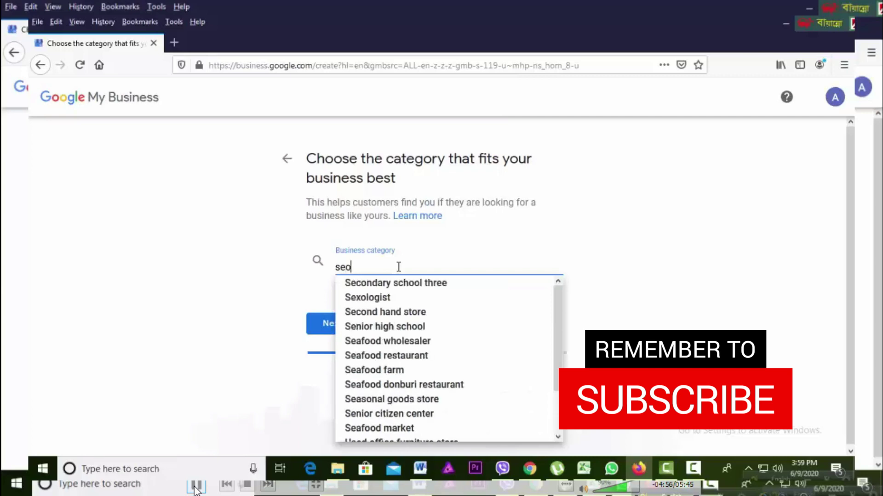
pyautogui.scroll(-2, 437, 360)
pyautogui.scroll(2, 453, 339)
pyautogui.hotkey('ctrl', 'a')
pyautogui.press('BackSpace')
pyautogui.write('re')
pyautogui.scroll(-2, 452, 339)
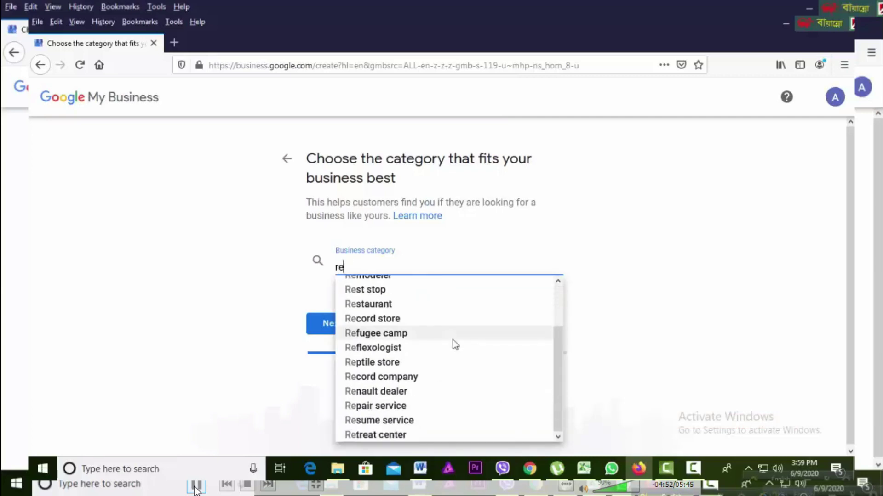
pyautogui.scroll(2, 452, 343)
pyautogui.scroll(-2, 452, 343)
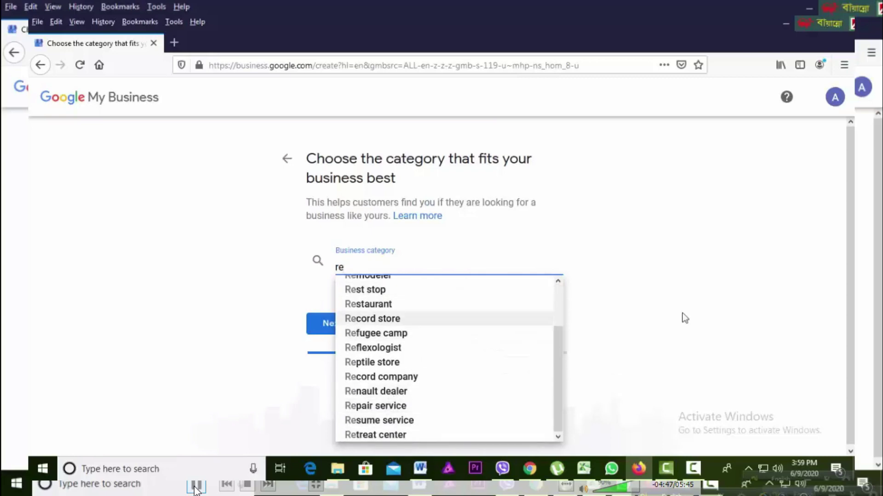
pyautogui.press('BackSpace')
pyautogui.press('BackSpace')
pyautogui.write('age')
pyautogui.scroll(-2, 522, 337)
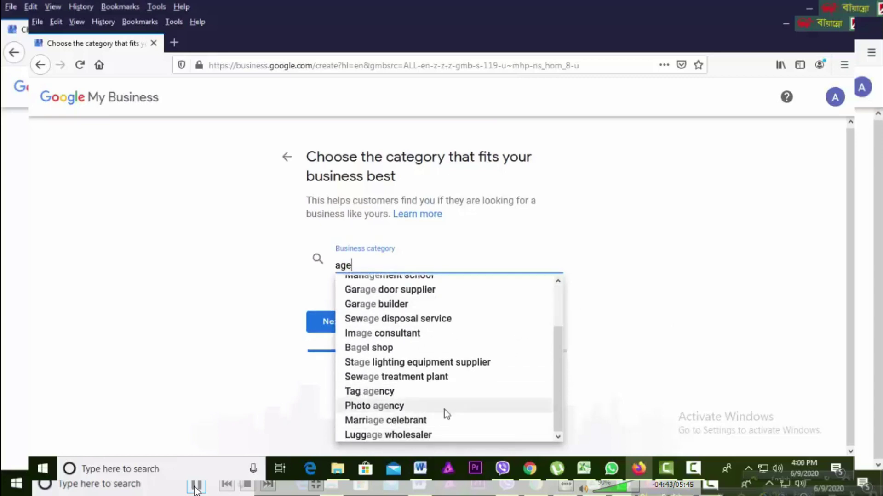
pyautogui.press('BackSpace')
pyautogui.press('BackSpace')
pyautogui.press('BackSpace')
pyautogui.write('store')
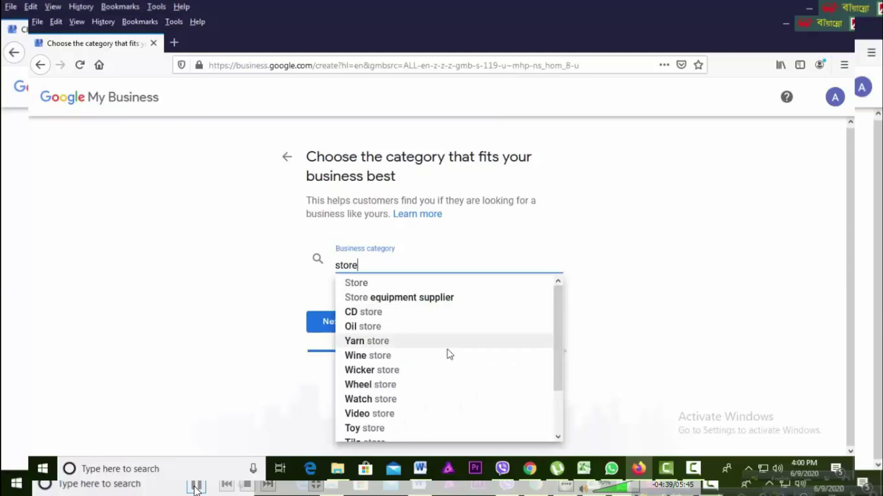
pyautogui.scroll(-2, 439, 358)
pyautogui.scroll(2, 398, 416)
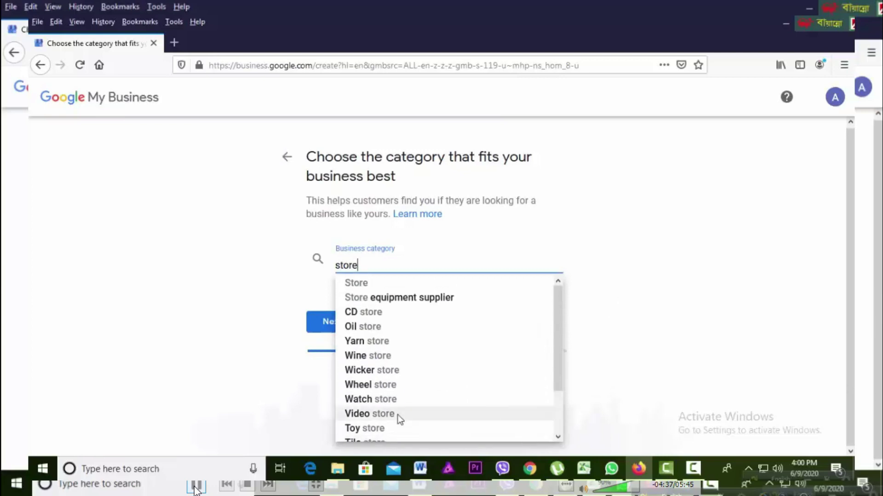
# Step: Search 'marke', pick Marketing agency as the category and continue
pyautogui.press('BackSpace')
pyautogui.press('BackSpace')
pyautogui.press('BackSpace')
pyautogui.press('BackSpace')
pyautogui.press('BackSpace')
pyautogui.write('m')
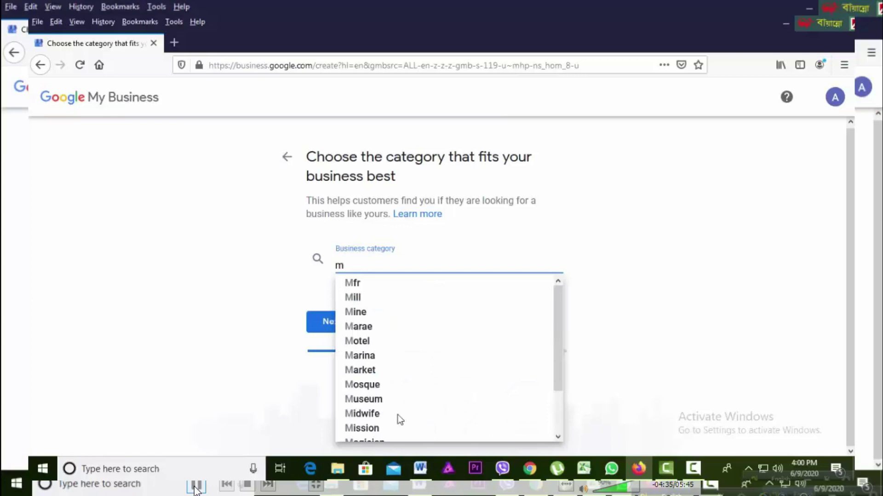
pyautogui.write('arke')
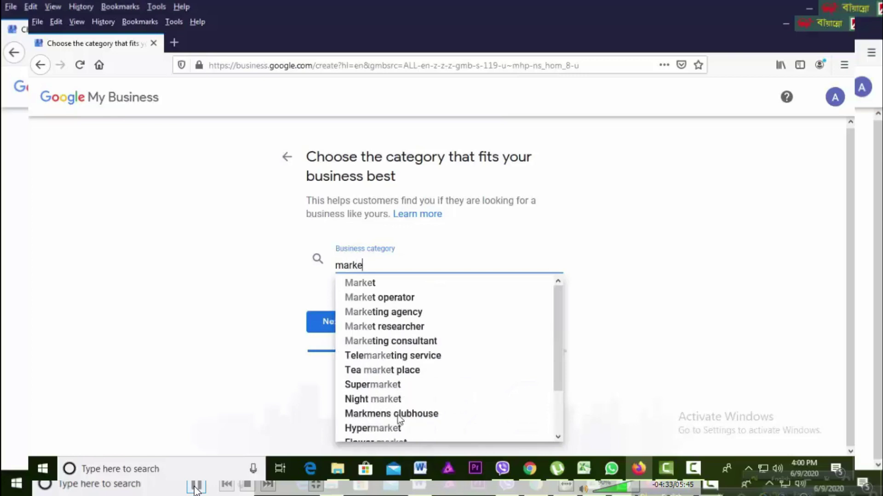
pyautogui.click(416, 312)
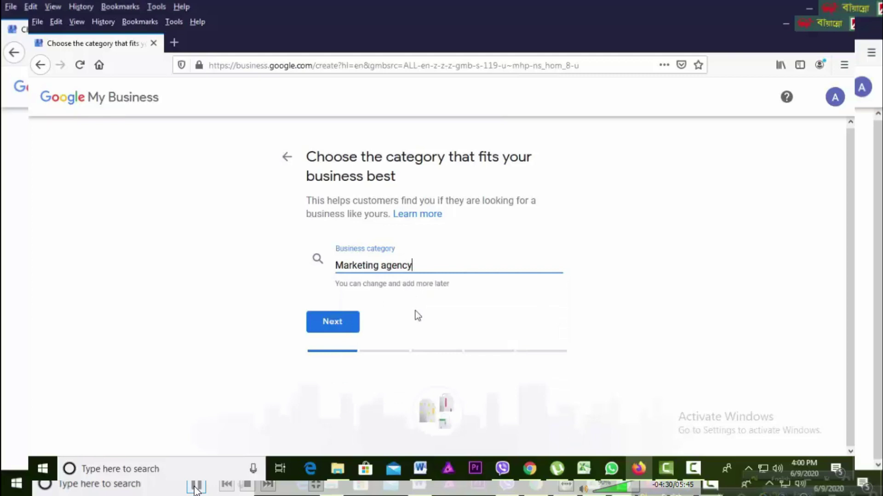
pyautogui.click(345, 328)
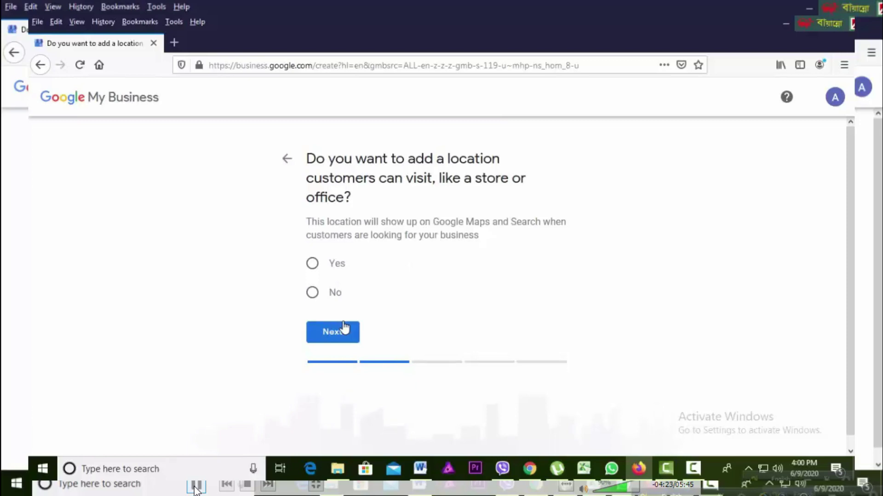
# Step: Answer Yes to having a location customers can visit and continue
pyautogui.click(311, 264)
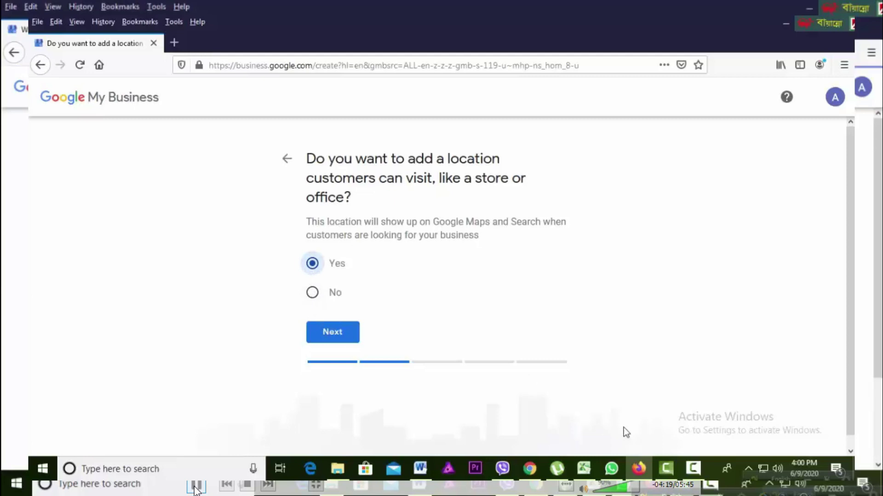
pyautogui.click(344, 340)
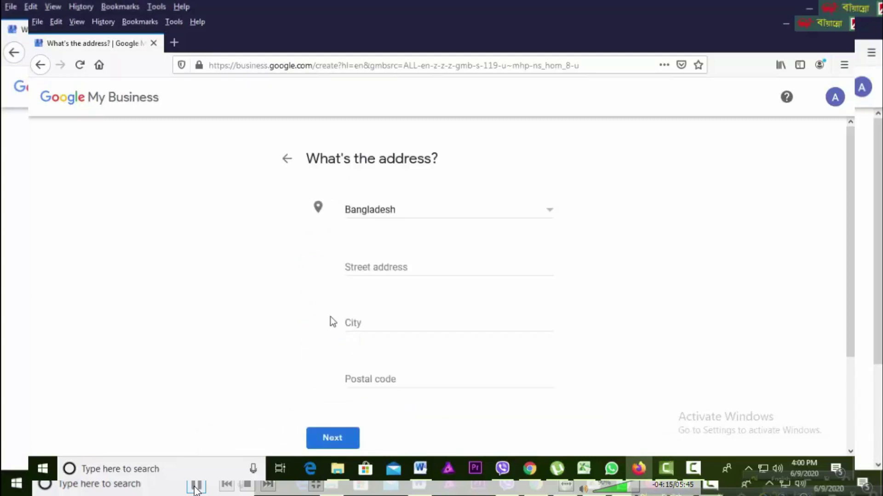
# Step: Fill in the street address, city and postal code fields of the Dhaka address
pyautogui.click(405, 269)
pyautogui.click(405, 322)
pyautogui.click(394, 376)
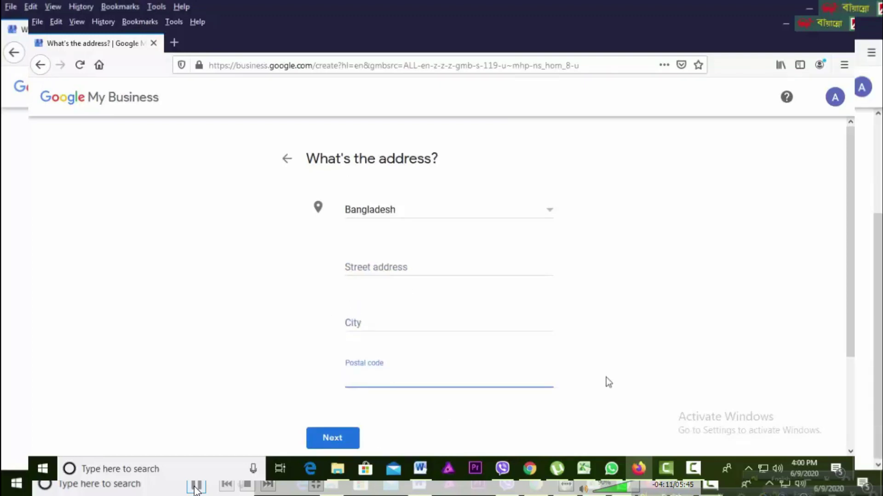
pyautogui.scroll(-1, 673, 369)
pyautogui.scroll(-3, 572, 293)
pyautogui.scroll(4, 571, 292)
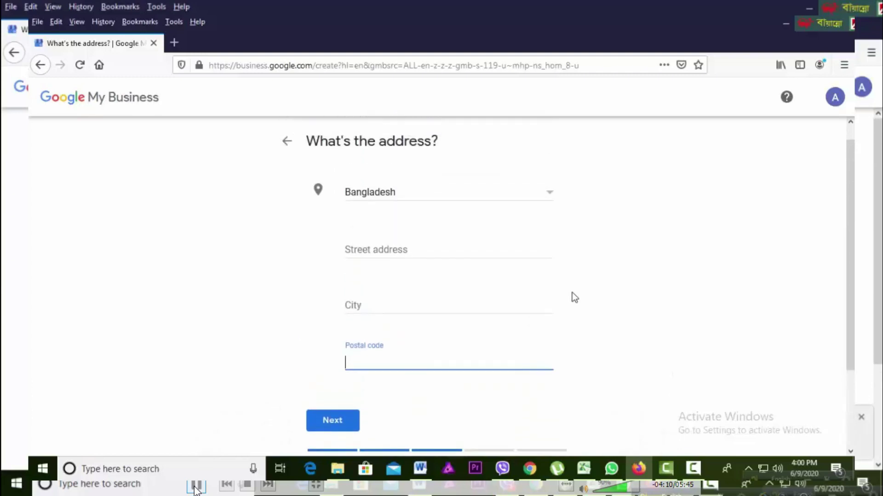
pyautogui.click(404, 267)
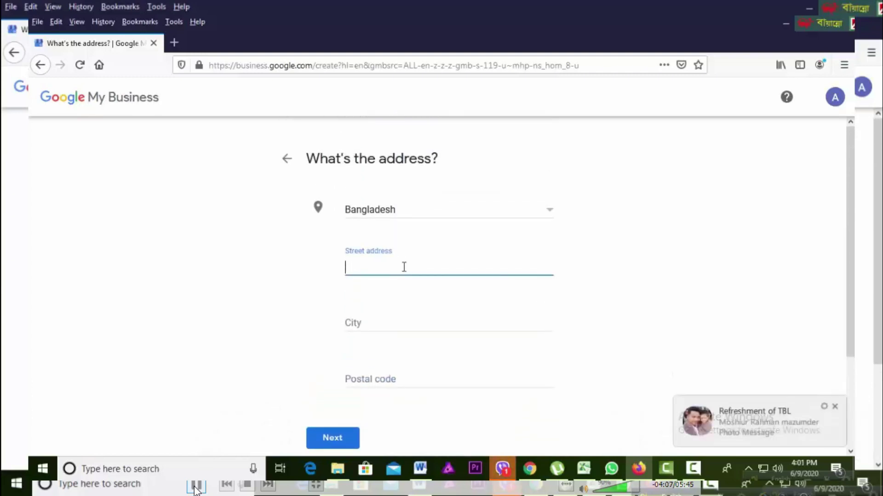
pyautogui.write('sf')
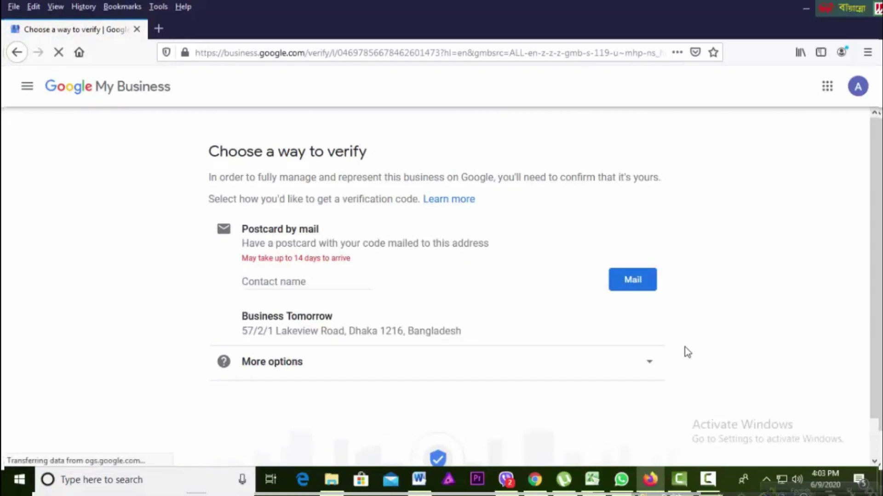
# Step: Enter the contact's name as postcard recipient and mail the verification postcard
pyautogui.click(314, 282)
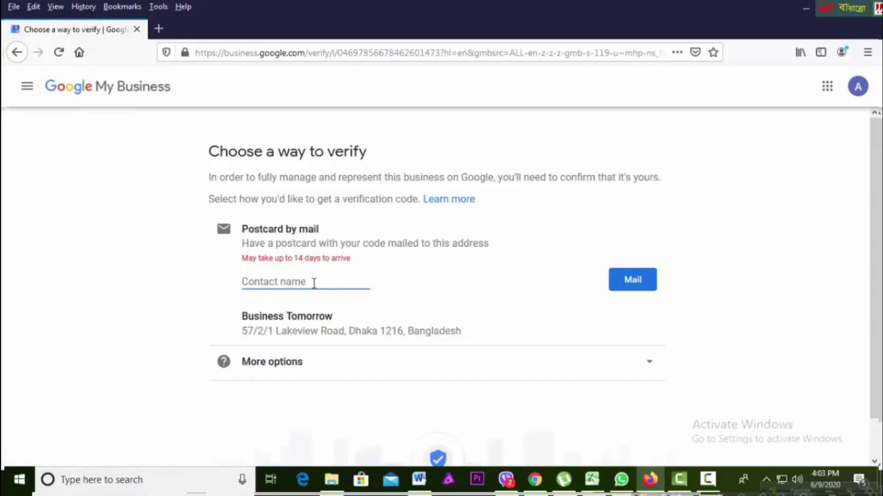
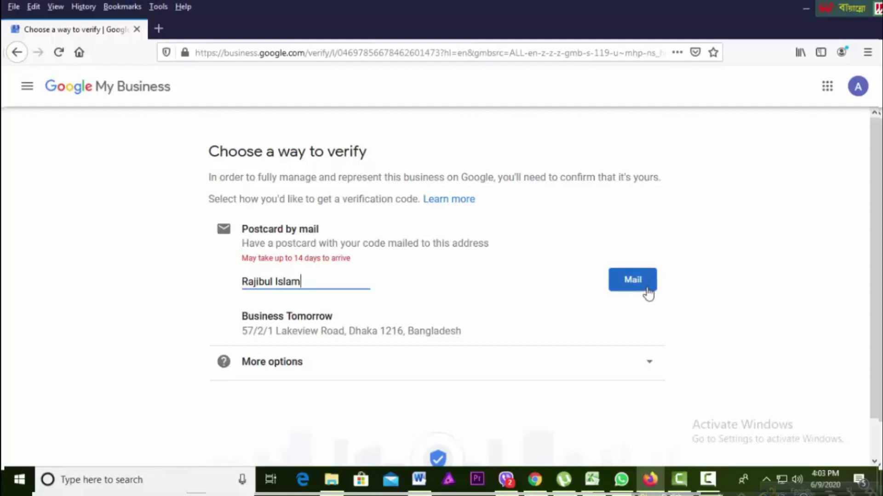
pyautogui.scroll(-1, 701, 308)
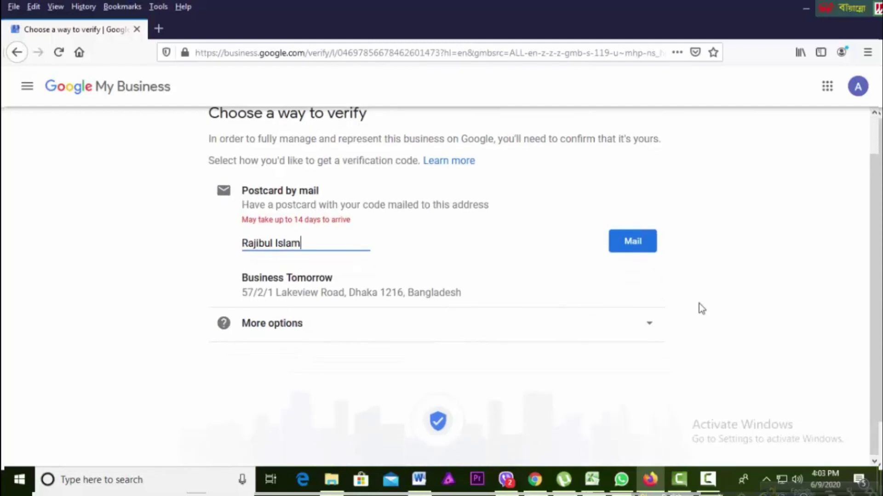
pyautogui.scroll(1, 699, 304)
pyautogui.click(638, 286)
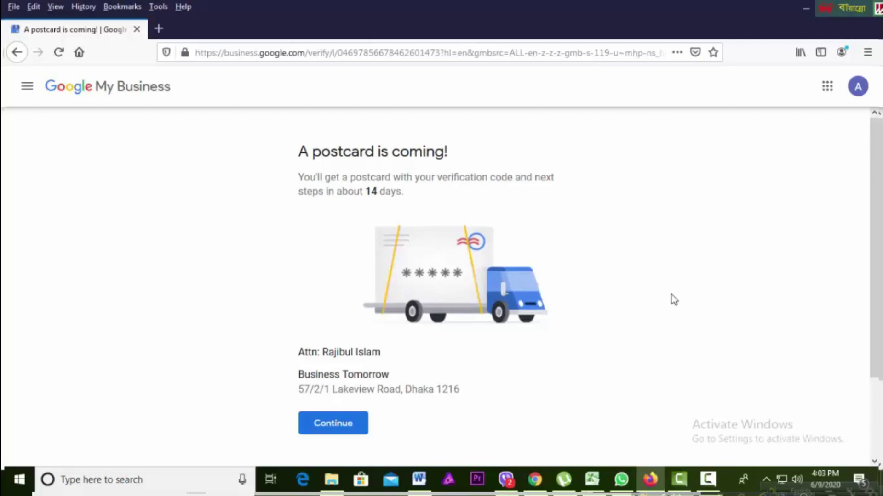
# Step: Review the 'A postcard is coming!' confirmation and continue to the services step
pyautogui.scroll(-2, 671, 296)
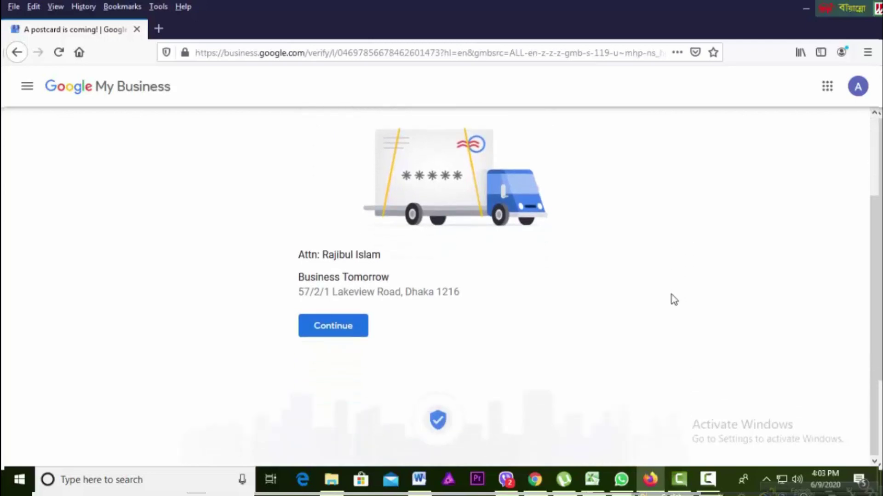
pyautogui.scroll(2, 671, 295)
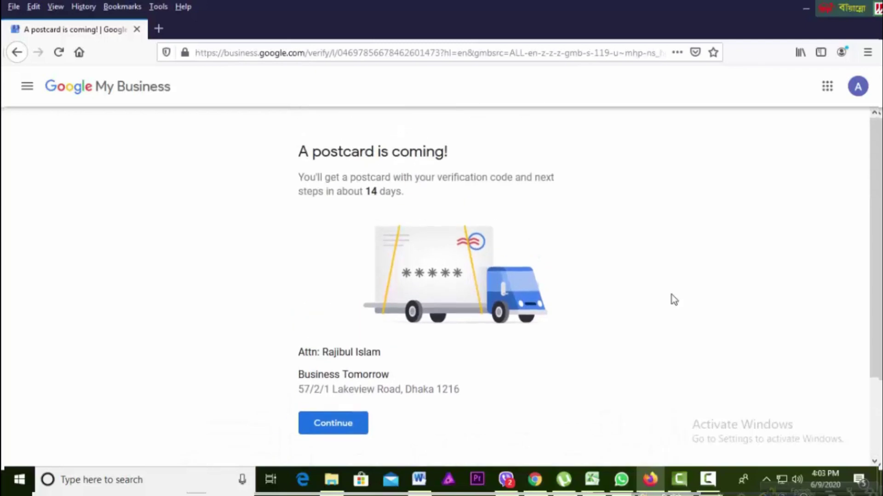
pyautogui.click(348, 434)
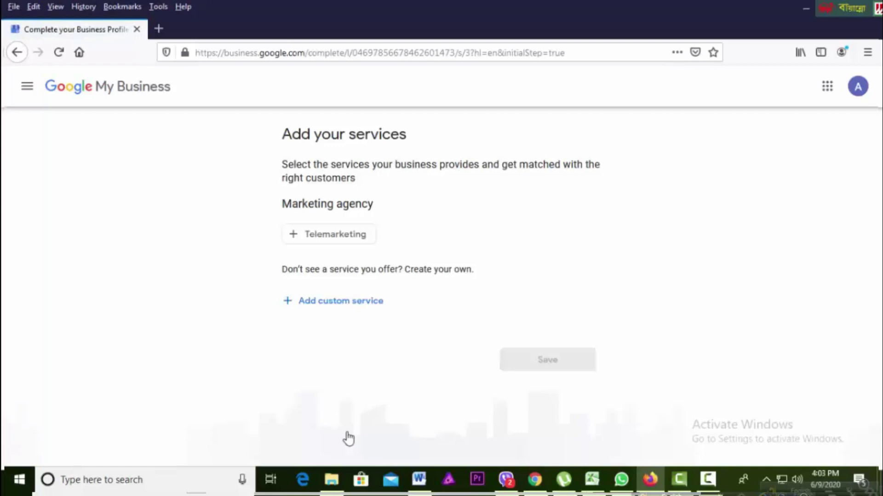
# Step: Save custom services: Social media marketing, Digital Marketing, Facebook Marketing and PPC
pyautogui.click(348, 302)
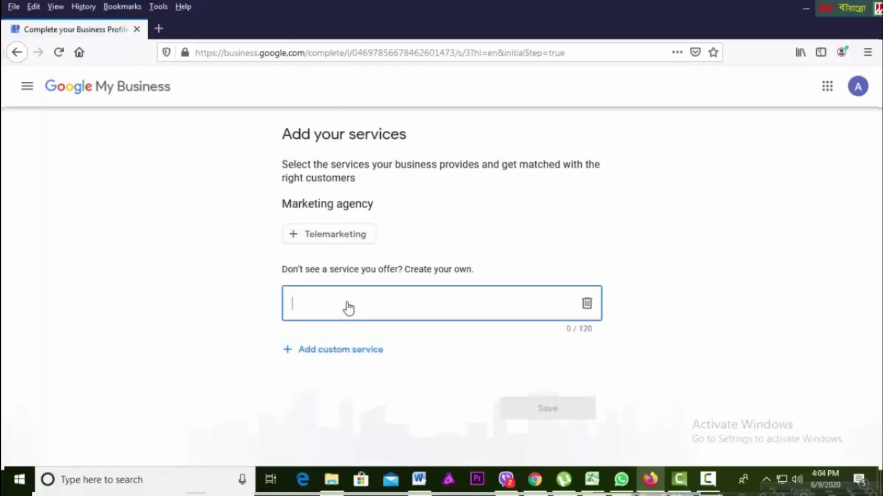
pyautogui.write('Social med')
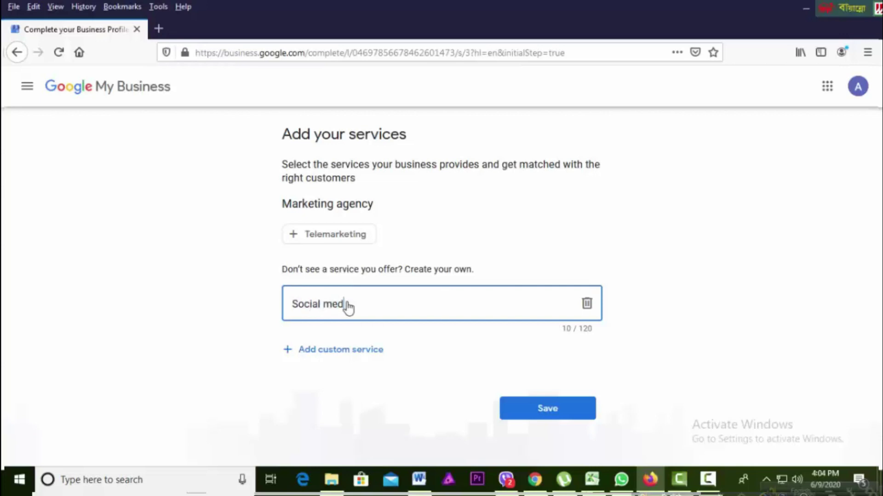
pyautogui.write('ia marketing')
pyautogui.write(', Digita')
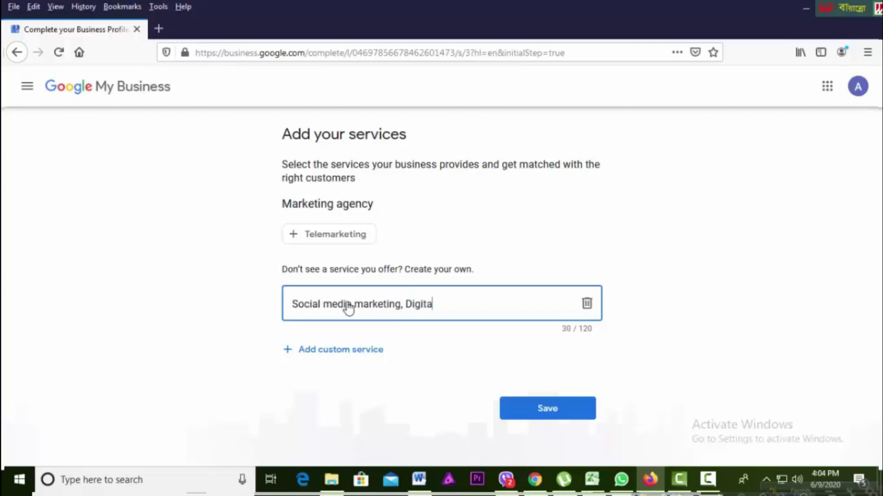
pyautogui.write('l Marketing')
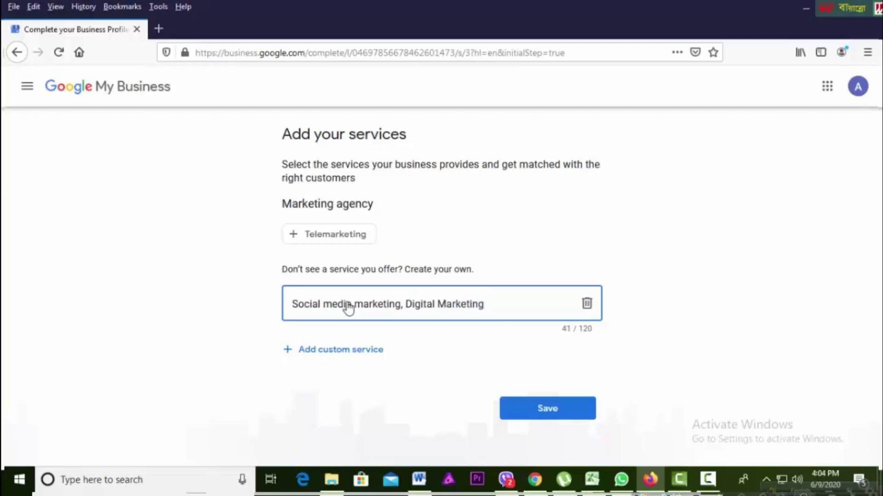
pyautogui.write(', Facebook Marketing')
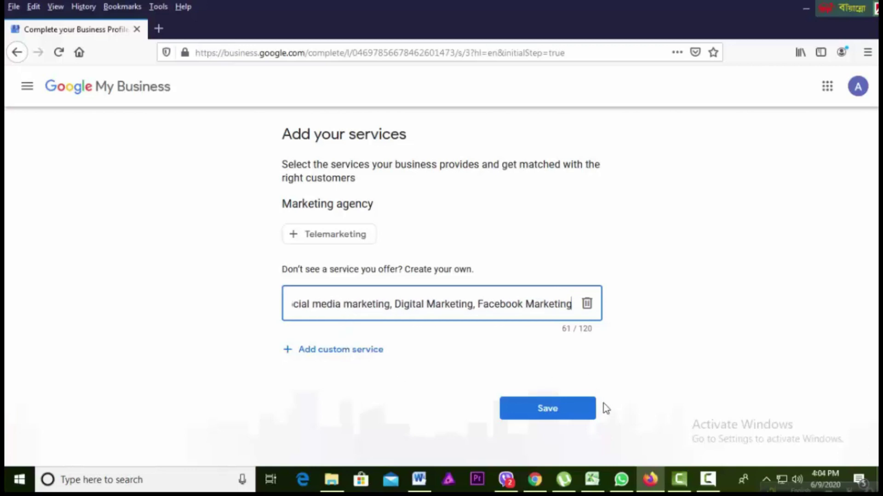
pyautogui.write(', PPC')
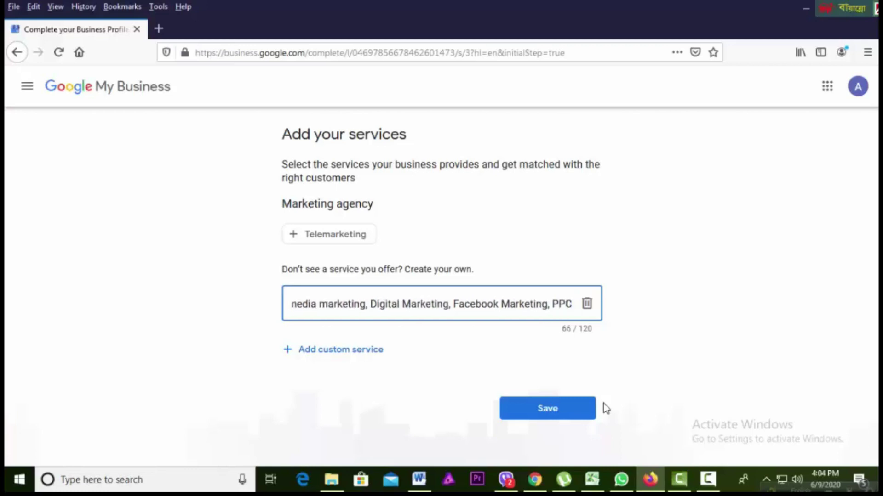
pyautogui.click(570, 418)
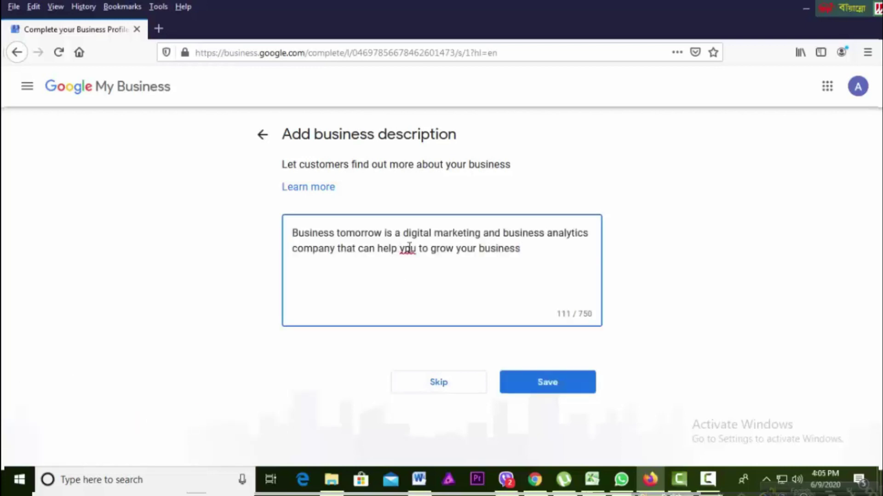
# Step: Correct 'ypu' to 'you', add 'with in short time', and save the description
pyautogui.rightClick(410, 248)
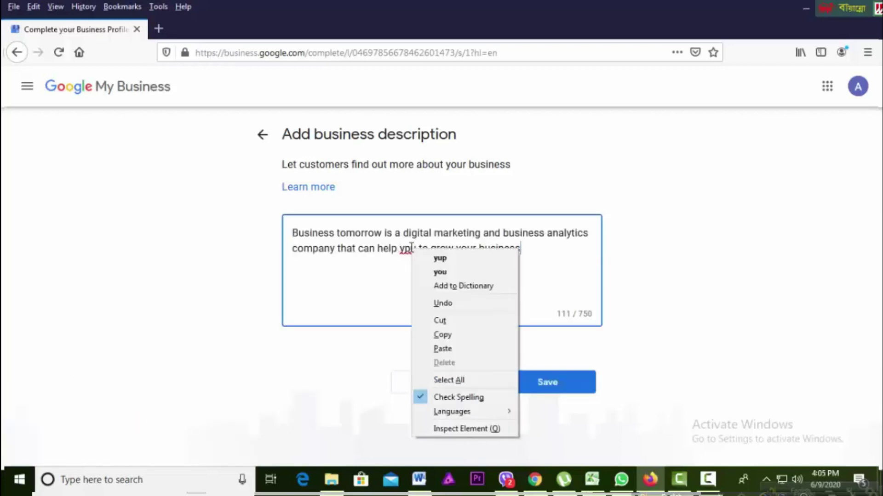
pyautogui.click(424, 272)
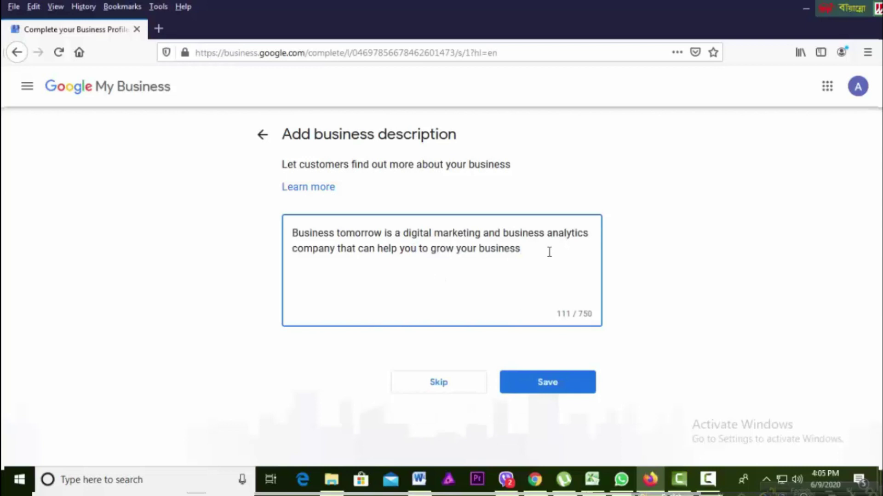
pyautogui.write('with in short time')
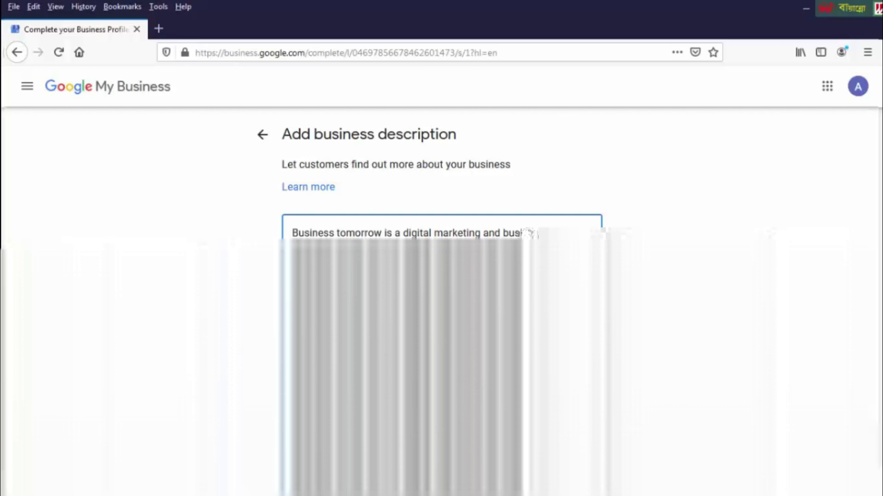
pyautogui.click(549, 388)
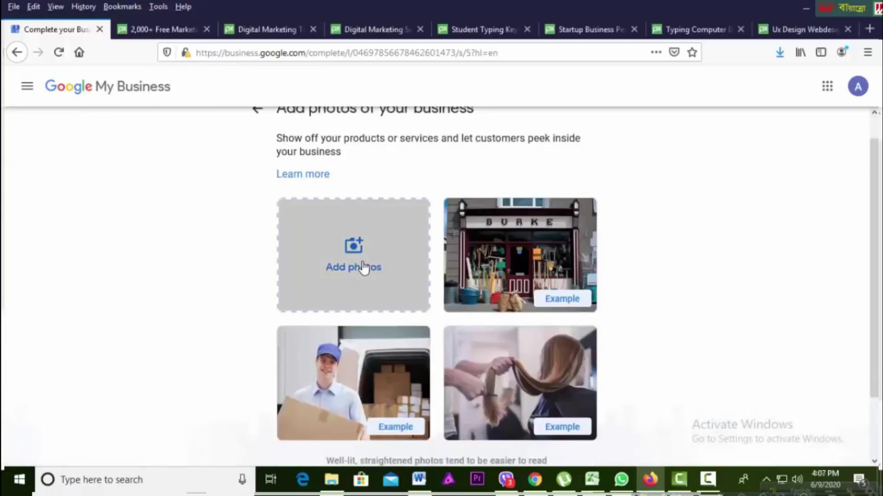
# Step: Choose to add photos from the computer and browse to the Downloads folder
pyautogui.click(363, 267)
pyautogui.click(424, 283)
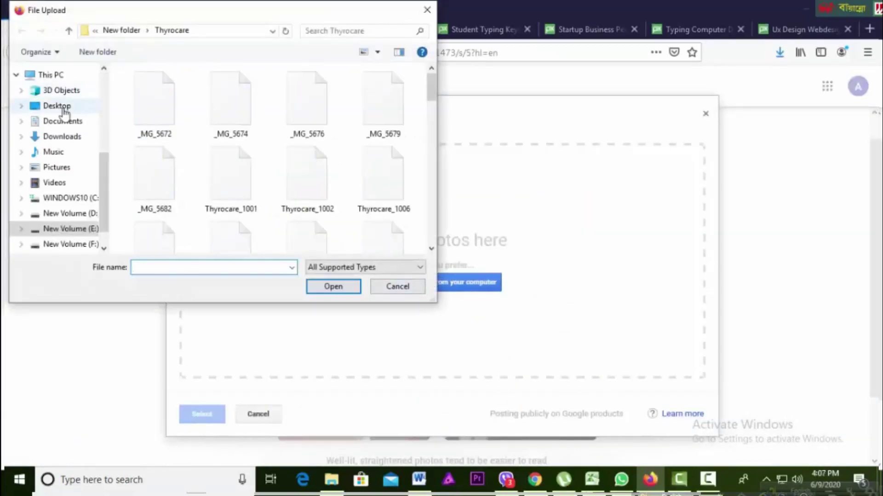
pyautogui.click(60, 136)
pyautogui.scroll(-3, 216, 225)
pyautogui.scroll(-3, 216, 225)
# Step: Upload seven images, including digital-marketing, hexagon, startup and student ones, then continue
pyautogui.click(154, 142)
pyautogui.keyDown('ctrl'); pyautogui.click(227, 144); pyautogui.keyUp('ctrl')
pyautogui.scroll(-2, 226, 147)
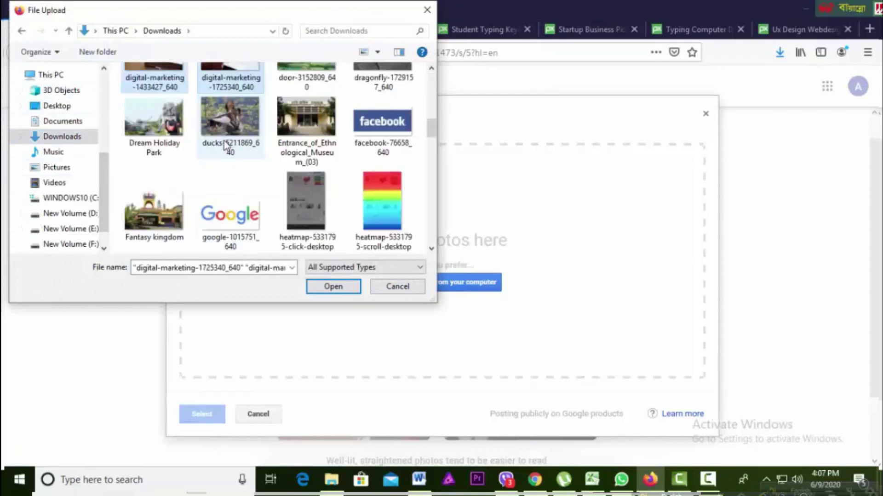
pyautogui.scroll(-3, 226, 146)
pyautogui.keyDown('ctrl'); pyautogui.click(177, 138); pyautogui.keyUp('ctrl')
pyautogui.scroll(-2, 232, 183)
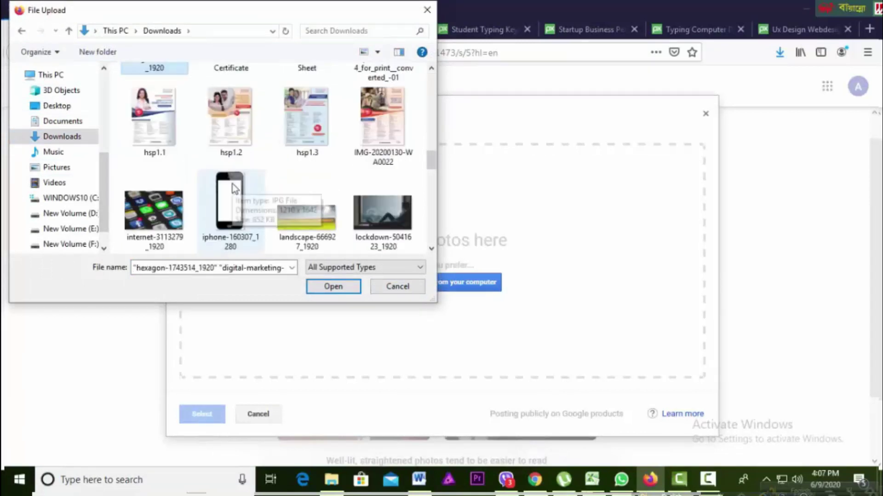
pyautogui.scroll(-6, 233, 184)
pyautogui.keyDown('ctrl'); pyautogui.click(360, 209); pyautogui.keyUp('ctrl')
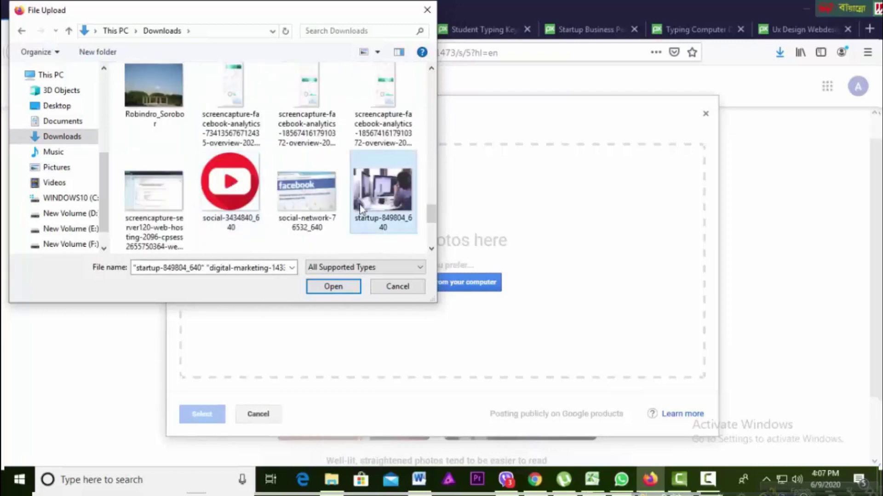
pyautogui.scroll(-2, 361, 209)
pyautogui.keyDown('ctrl'); pyautogui.click(307, 193); pyautogui.keyUp('ctrl')
pyautogui.keyDown('ctrl'); pyautogui.click(231, 193); pyautogui.keyUp('ctrl')
pyautogui.keyDown('ctrl'); pyautogui.click(154, 193); pyautogui.keyUp('ctrl')
pyautogui.click(319, 287)
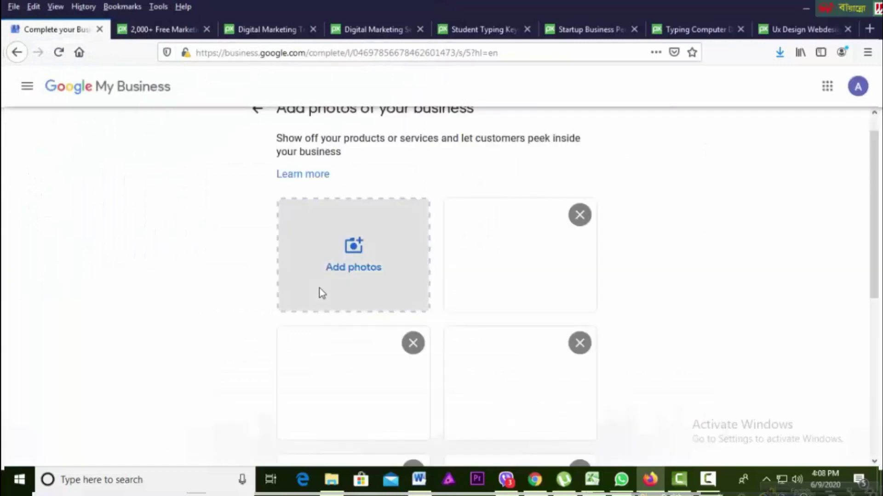
pyautogui.scroll(-4, 460, 321)
pyautogui.click(580, 433)
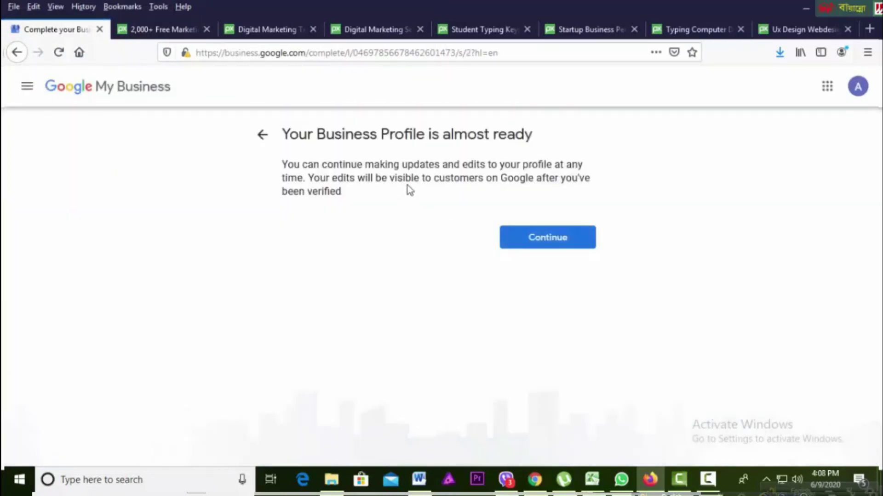
# Step: Continue from 'Your Business Profile is almost ready' to the Business Tomorrow dashboard
pyautogui.click(574, 250)
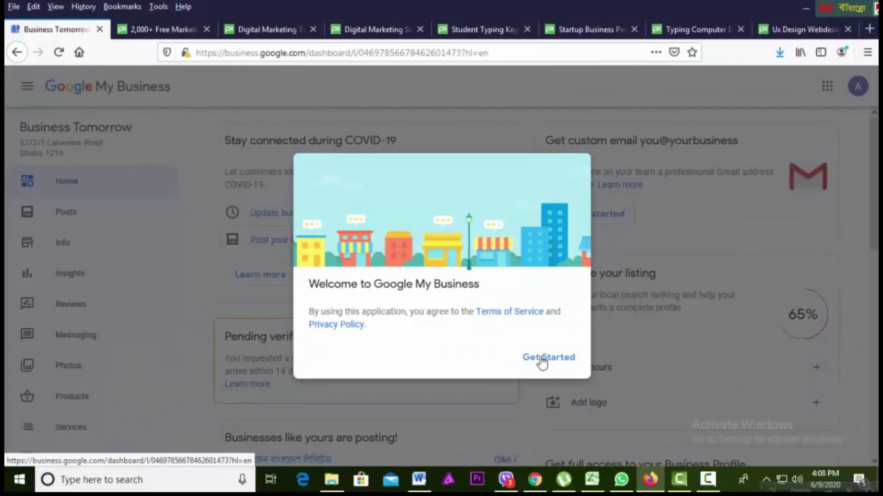
# Step: Dismiss the welcome dialog to reveal pending postcard verification and the 65% complete listing card
pyautogui.click(549, 359)
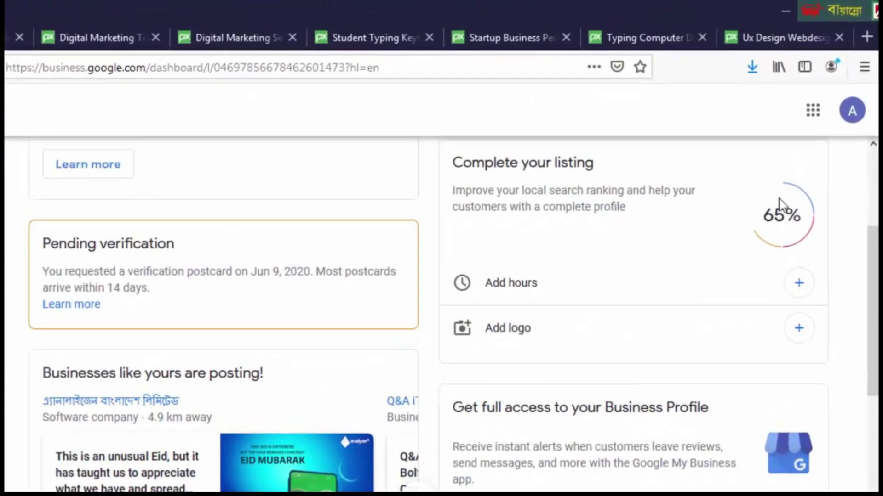
pyautogui.scroll(2, 763, 213)
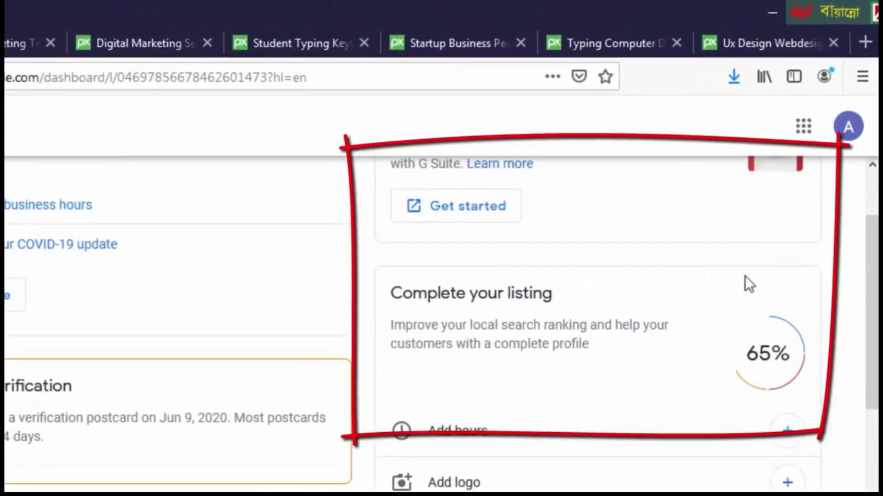